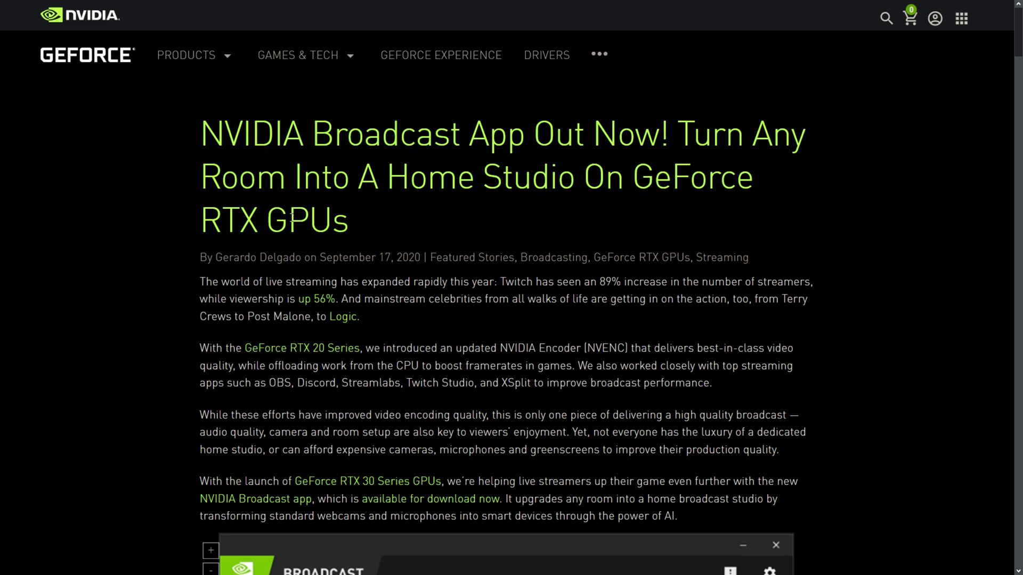
# - Look through the NVIDIA Broadcast article for its AI features, GPU support and download information, and return to its beginning
pyautogui.scroll(-5, 207, 133)
pyautogui.scroll(-5, 206, 133)
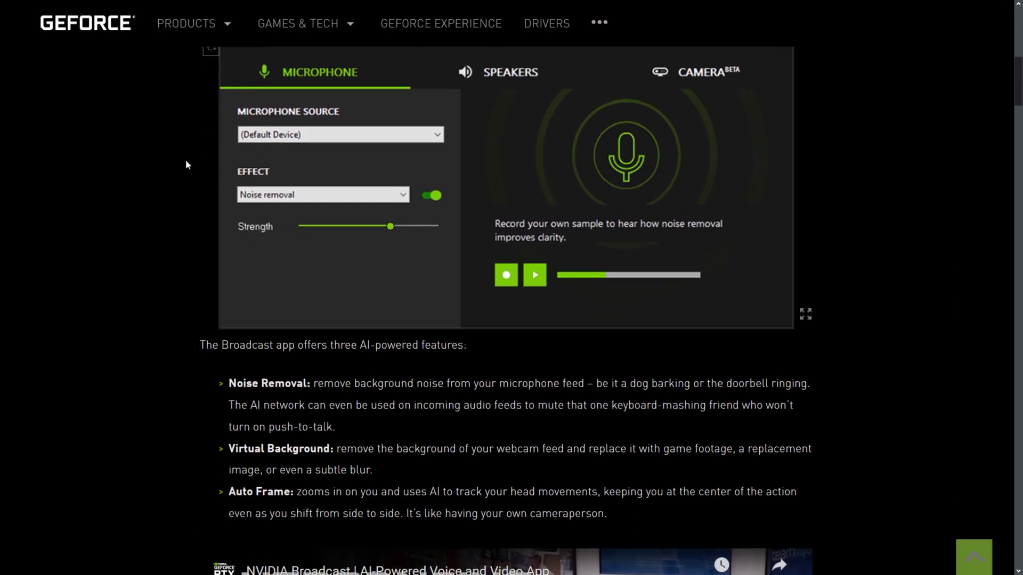
pyautogui.scroll(-7, 183, 163)
pyautogui.scroll(-4, 182, 165)
pyautogui.scroll(5, 183, 165)
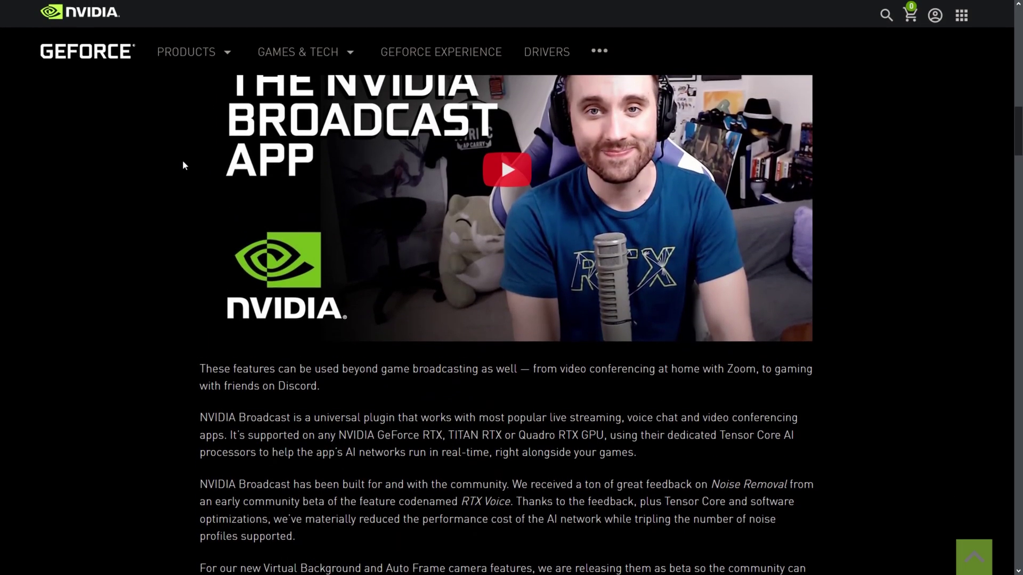
pyautogui.scroll(-12, 182, 162)
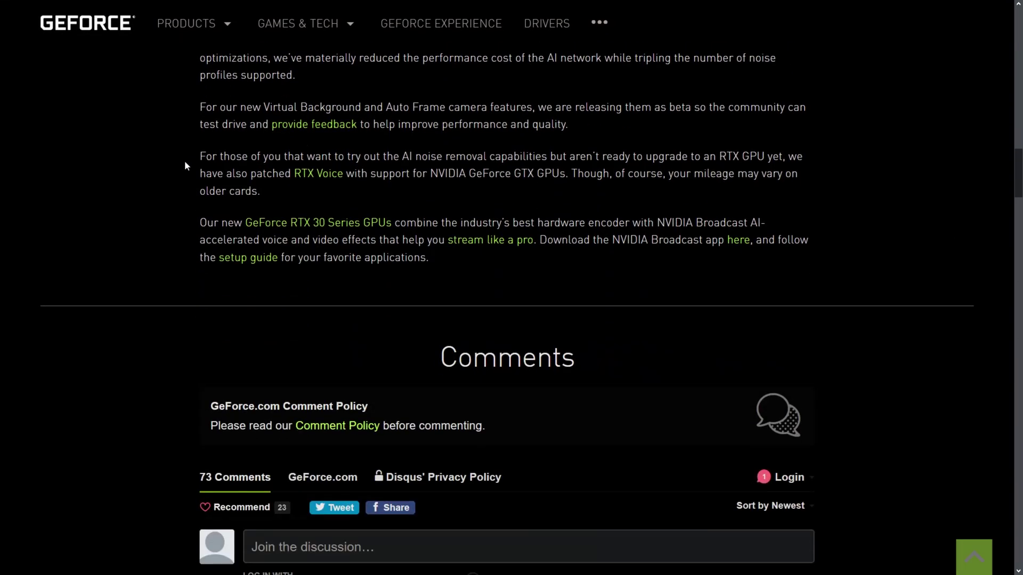
pyautogui.scroll(20, 184, 166)
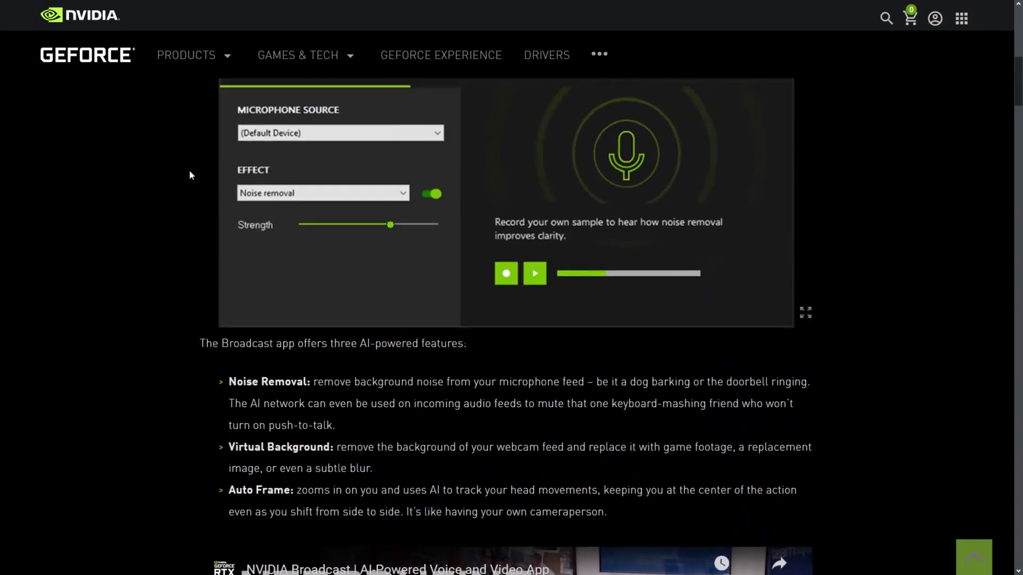
pyautogui.scroll(4, 193, 168)
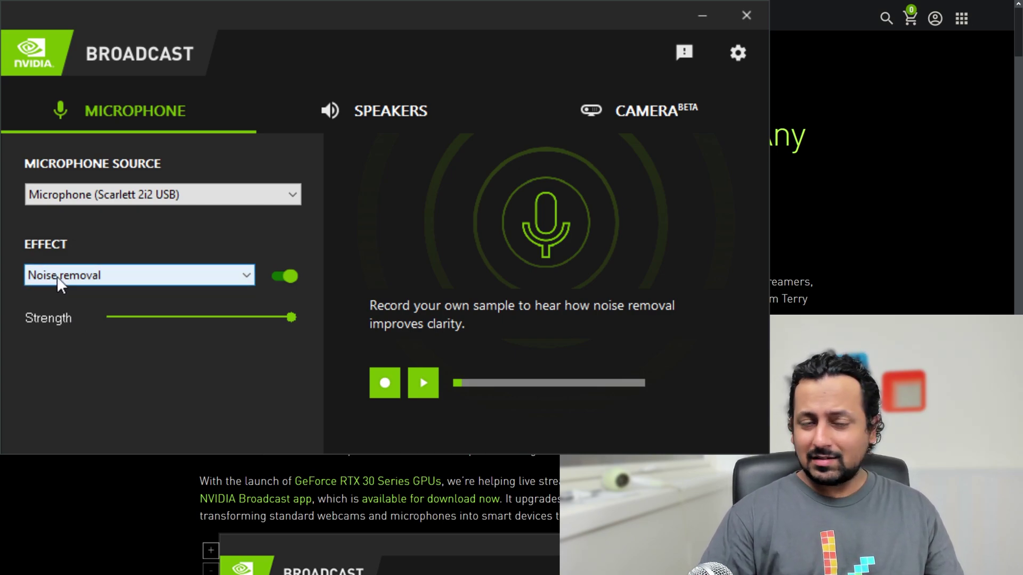
# - In NVIDIA Broadcast, compare the microphone with noise removal off and on, play back a recorded sample, and leave the effect on
pyautogui.click(286, 277)
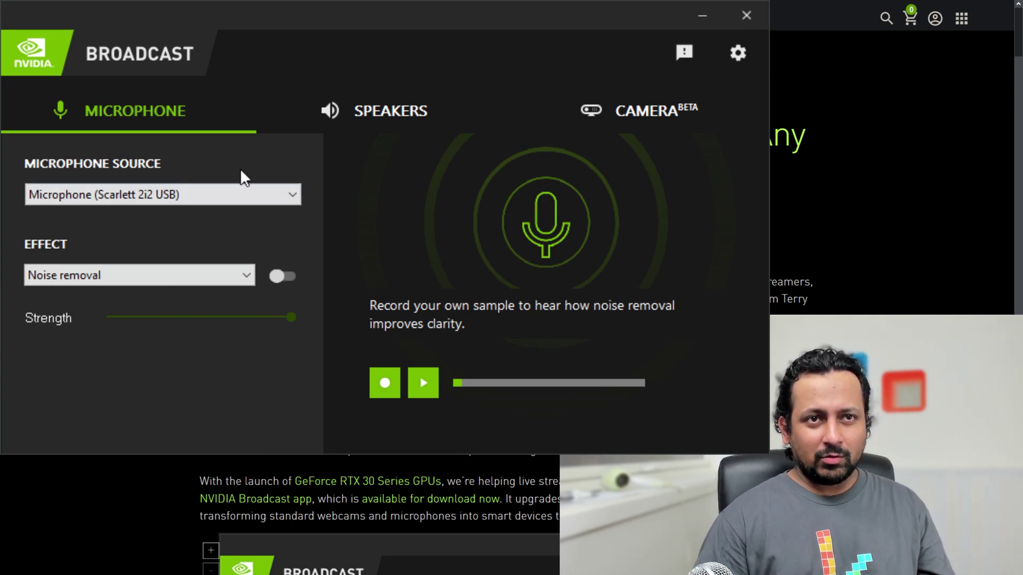
pyautogui.click(111, 99)
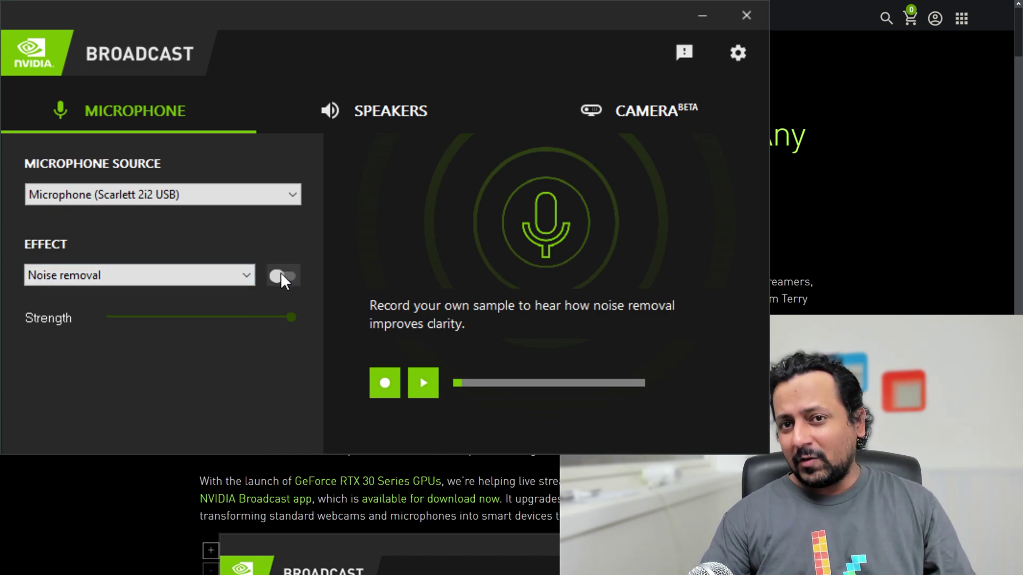
pyautogui.click(282, 276)
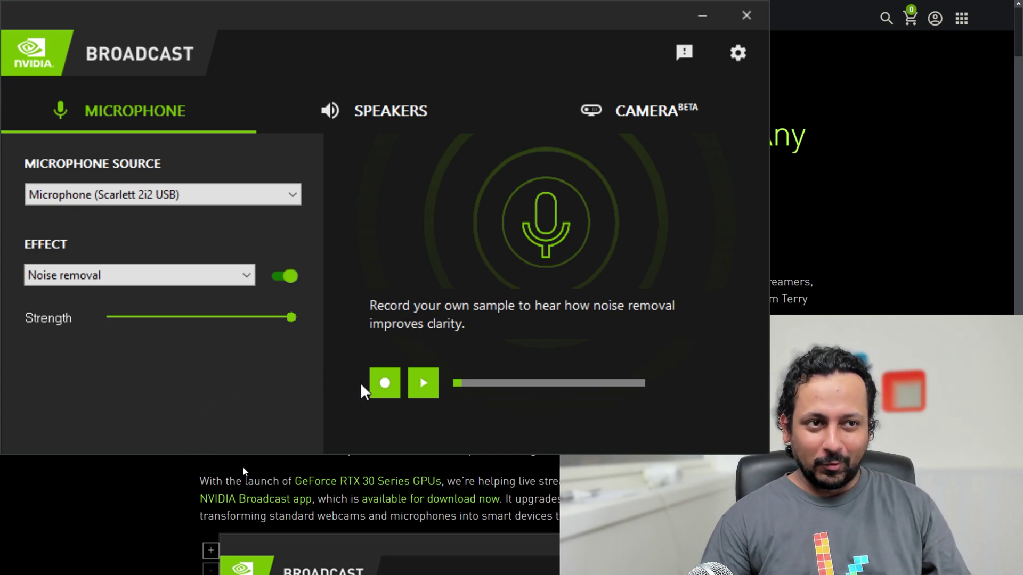
pyautogui.click(426, 393)
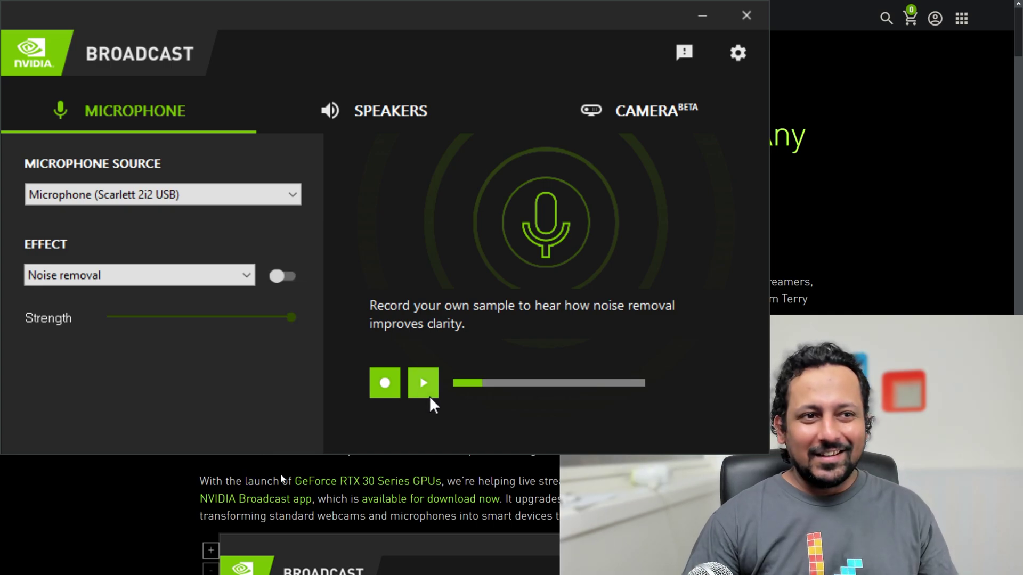
pyautogui.click(282, 275)
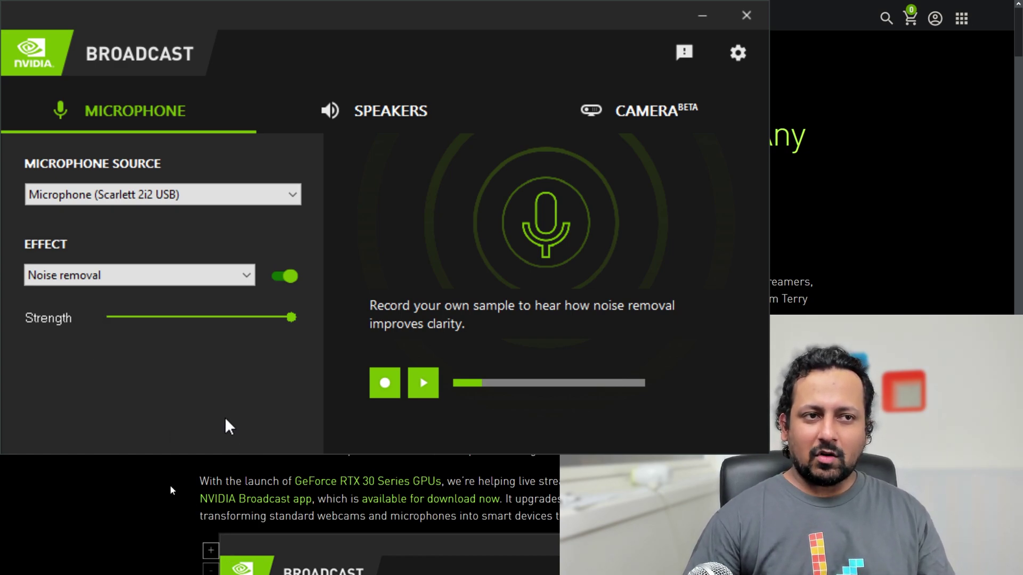
# - Play the Air conditioning.wav sample for the speakers and turn on their noise removal effect
pyautogui.click(374, 118)
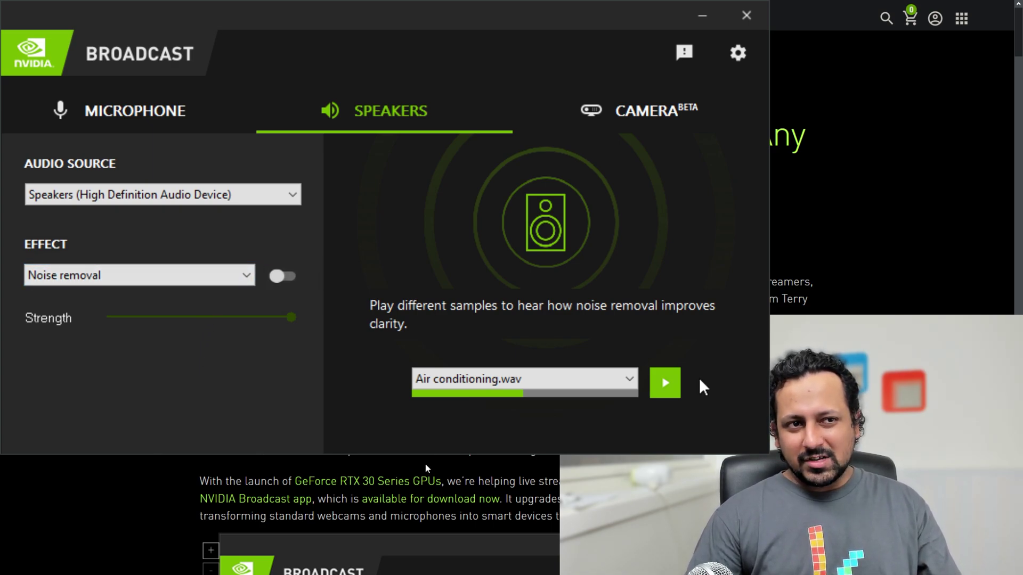
pyautogui.click(282, 276)
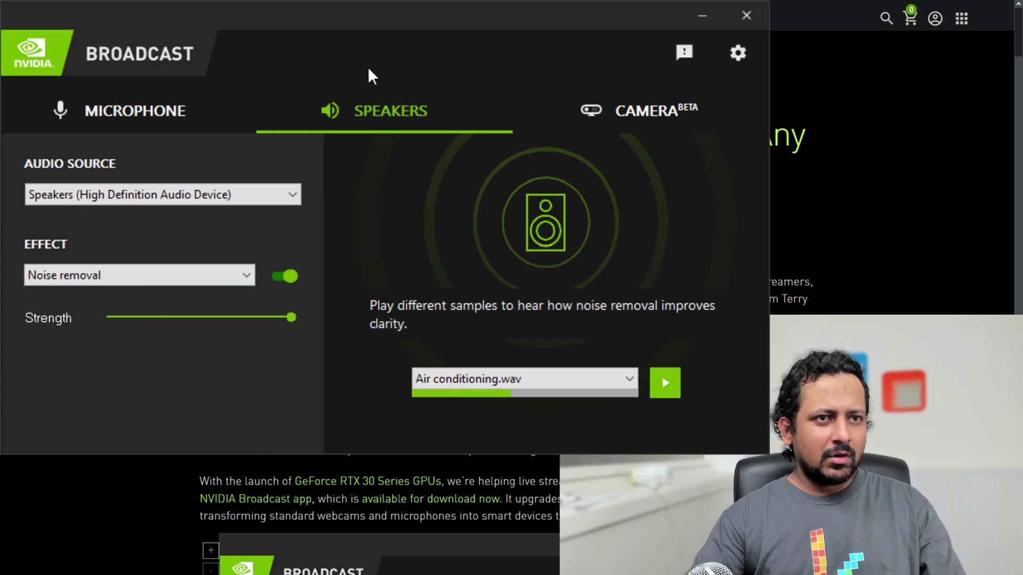
# - Compare the camera image with background blur off and on, and raise the blur strength to nearly its maximum
pyautogui.click(628, 111)
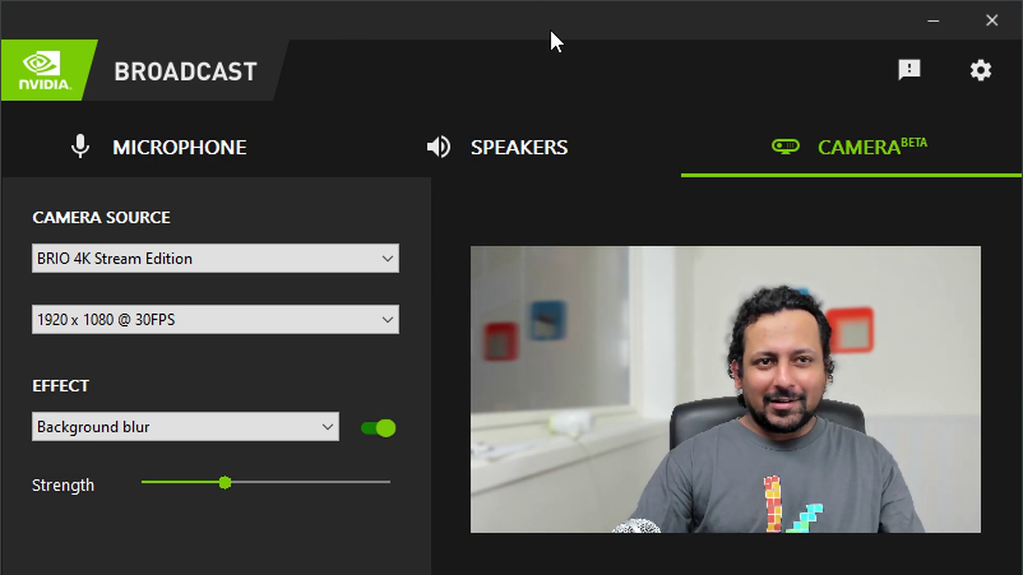
pyautogui.click(373, 431)
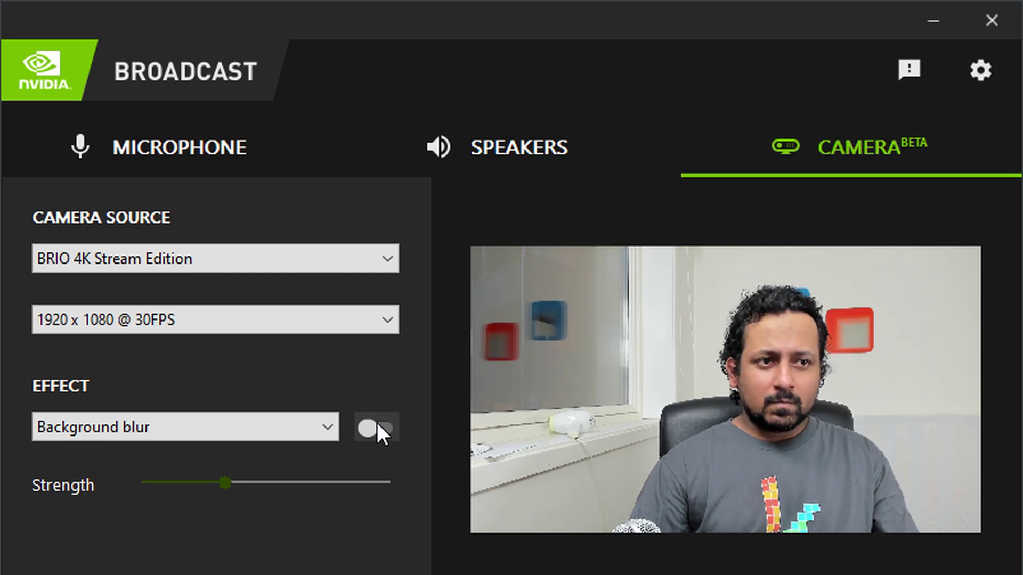
pyautogui.click(377, 426)
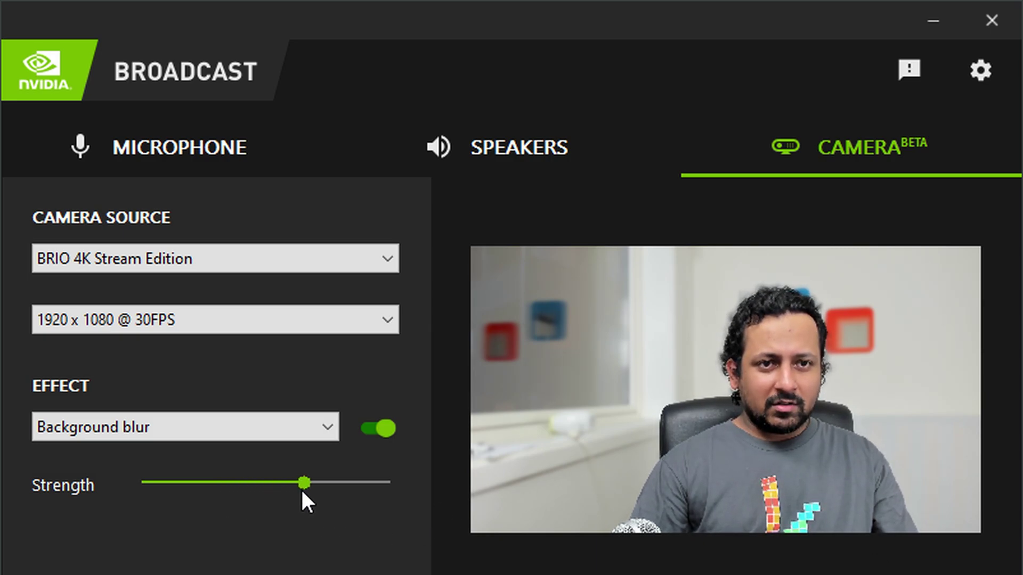
pyautogui.moveTo(362, 488); pyautogui.dragTo(380, 490)
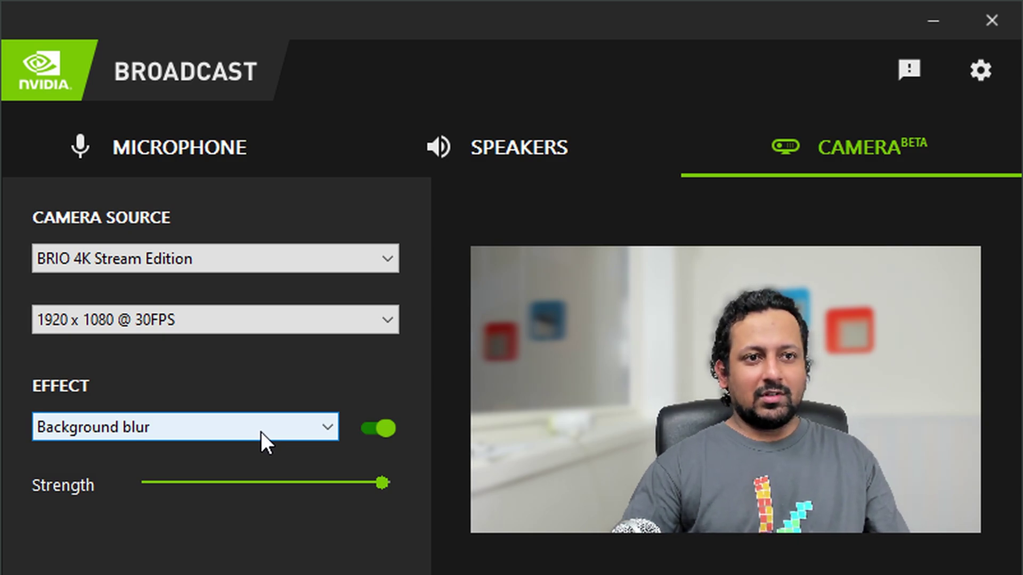
# - Change the camera effect to Background replacement and use the 2020-09-27 video from the Videos folder as the background
pyautogui.click(218, 427)
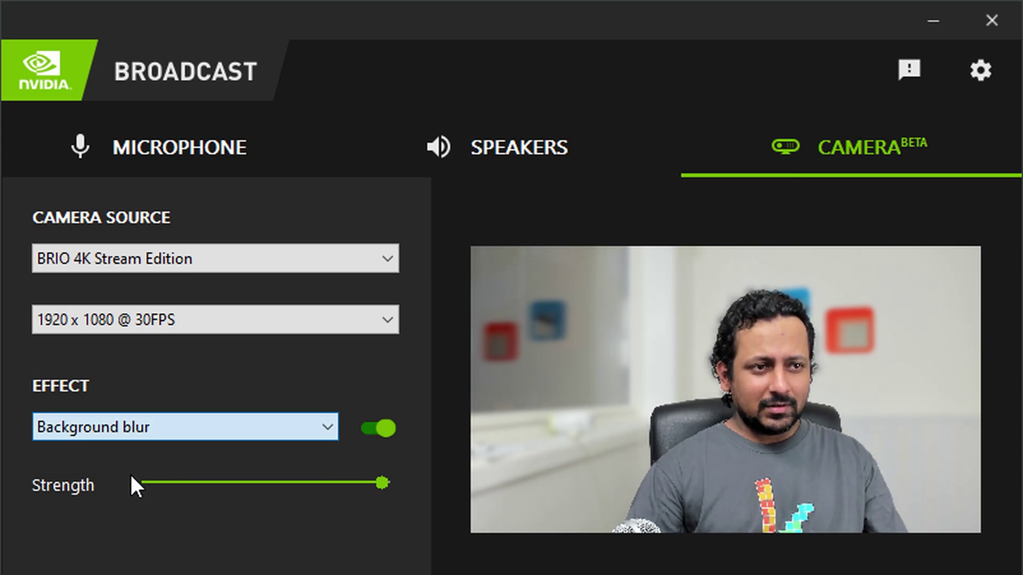
pyautogui.press('Down')
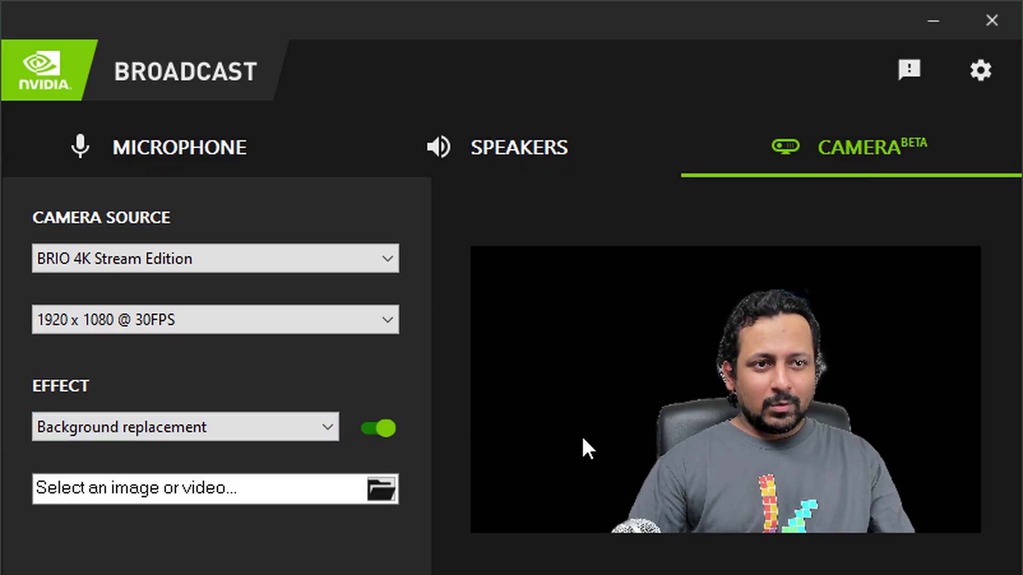
pyautogui.click(381, 489)
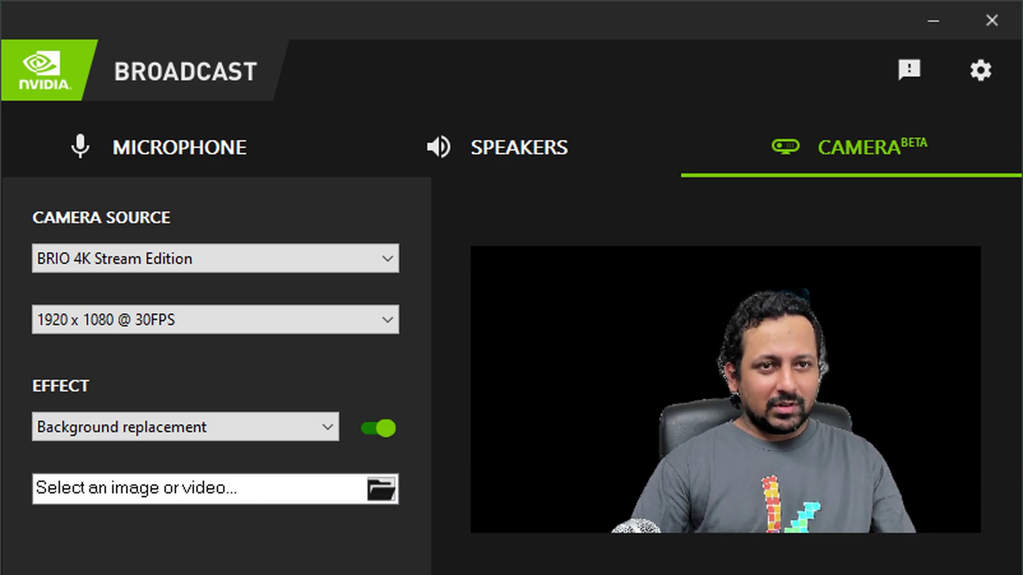
pyautogui.press('Return')
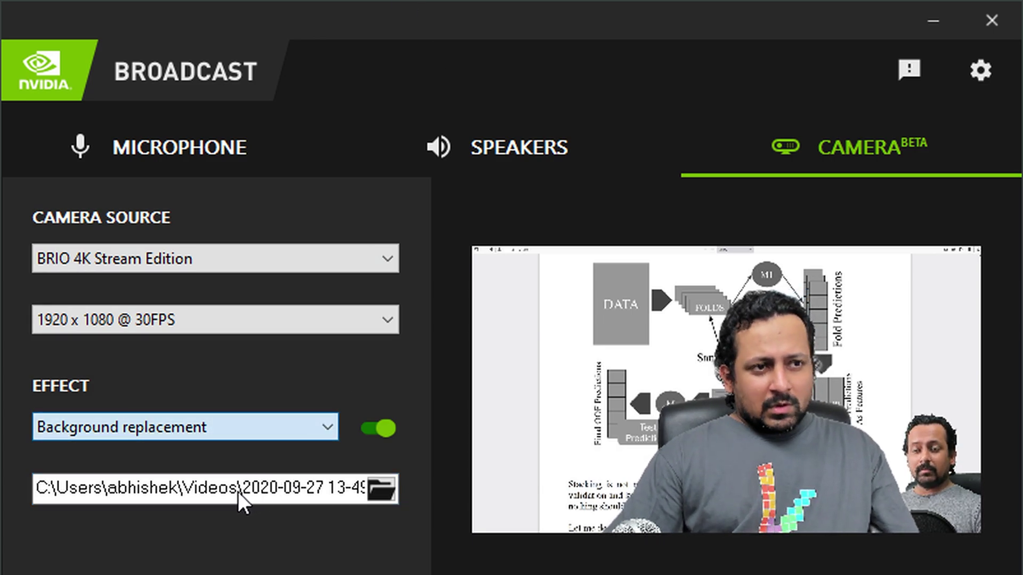
# - Try the Background removal effect, switch the camera to Auto frame, and vary its zoom, ending slightly above the middle of the range
pyautogui.press('Up')
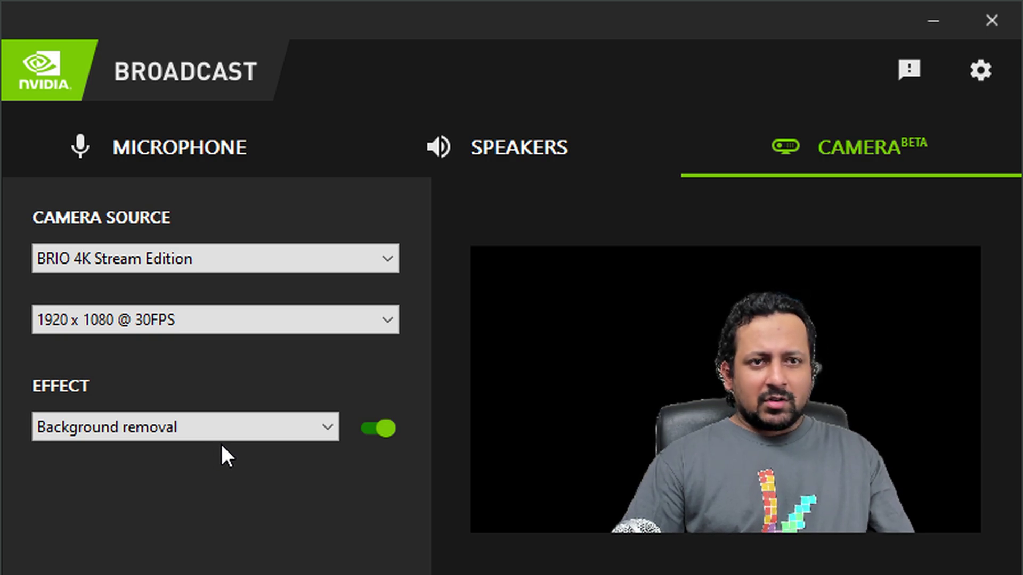
pyautogui.click(302, 435)
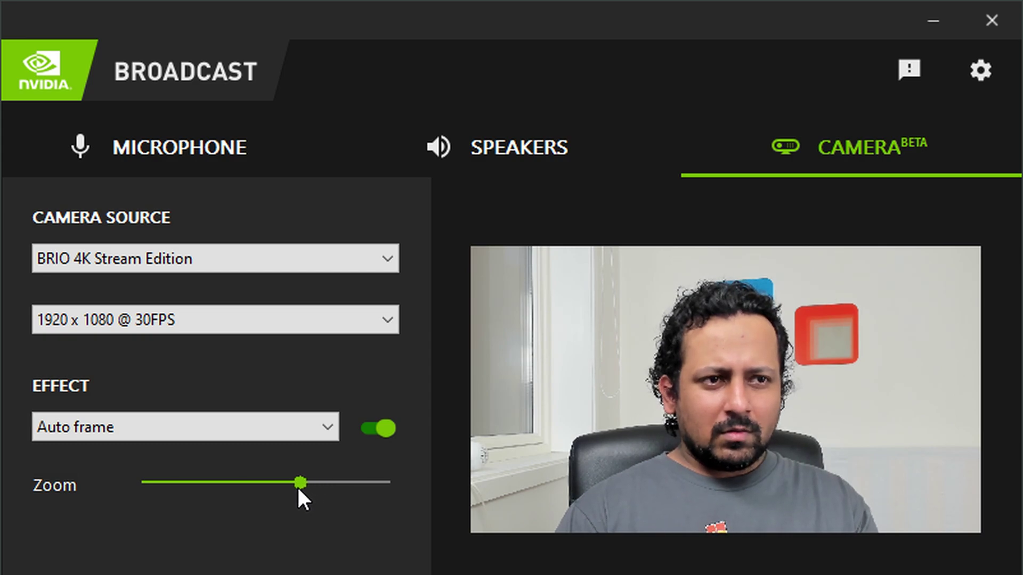
pyautogui.moveTo(297, 483); pyautogui.dragTo(263, 483)
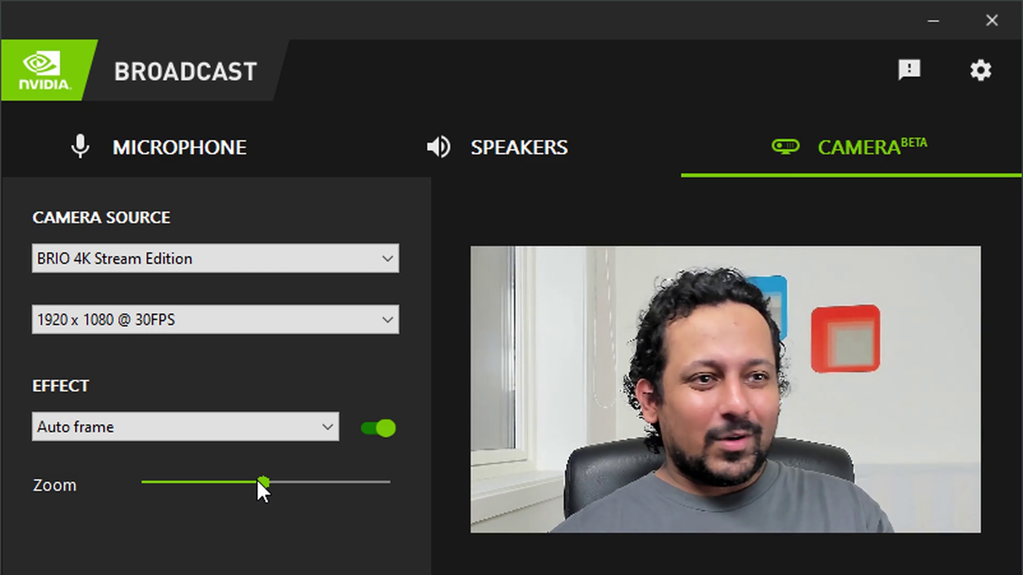
pyautogui.moveTo(263, 481); pyautogui.dragTo(192, 485)
pyautogui.moveTo(307, 481); pyautogui.dragTo(345, 481)
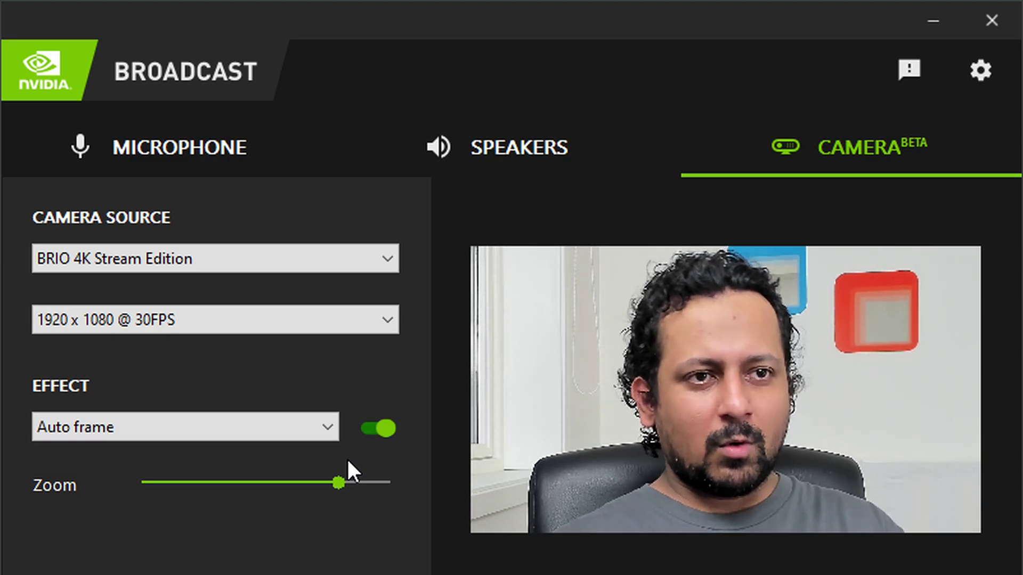
pyautogui.moveTo(342, 482); pyautogui.dragTo(294, 484)
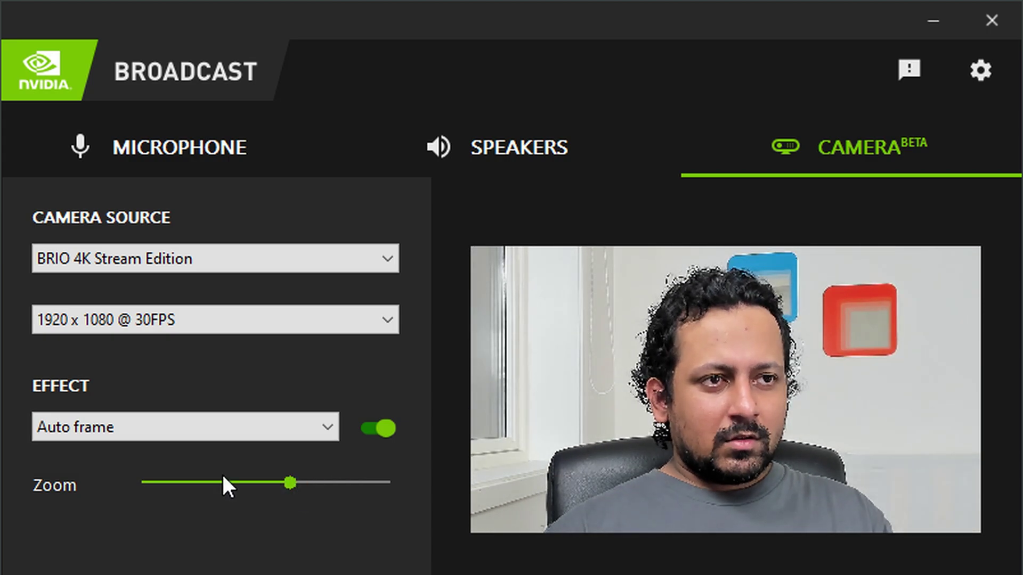
# - Set the camera effect back to Background removal
pyautogui.click(185, 435)
pyautogui.click(151, 486)
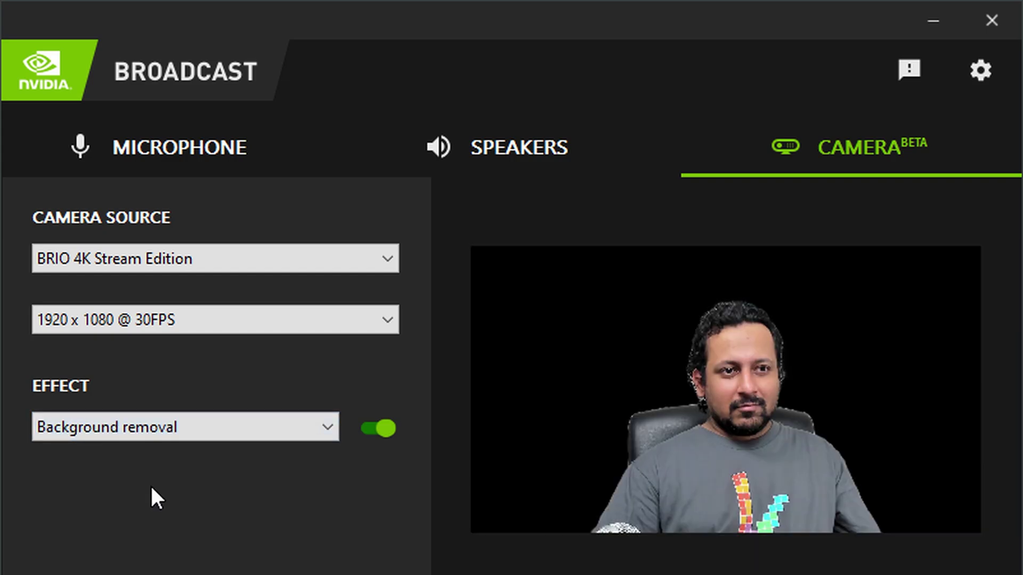